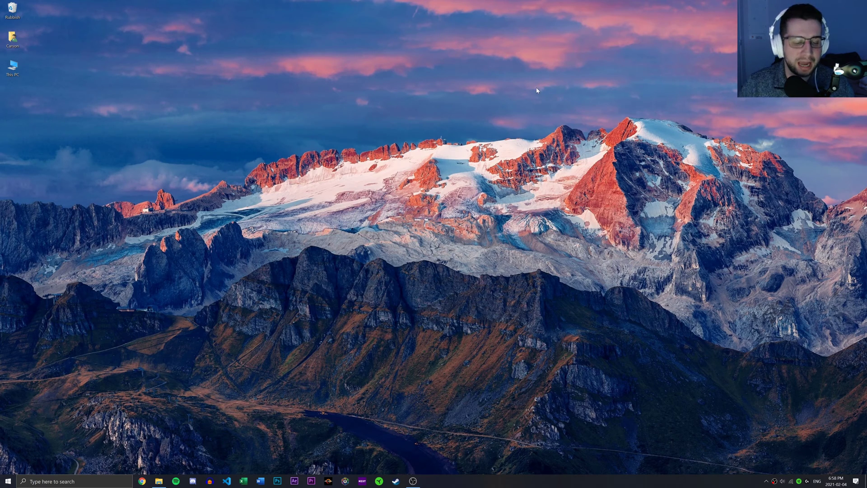
Open Chrome, search the web for "teamviewer" and open the official TeamViewer download page
{"action": "left_click", "coordinate": [143, 481]}
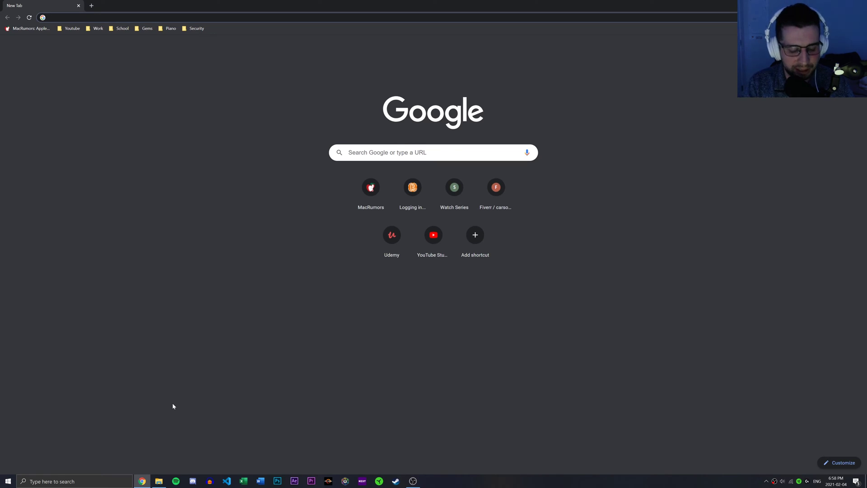
{"action": "type", "text": "teamviewer"}
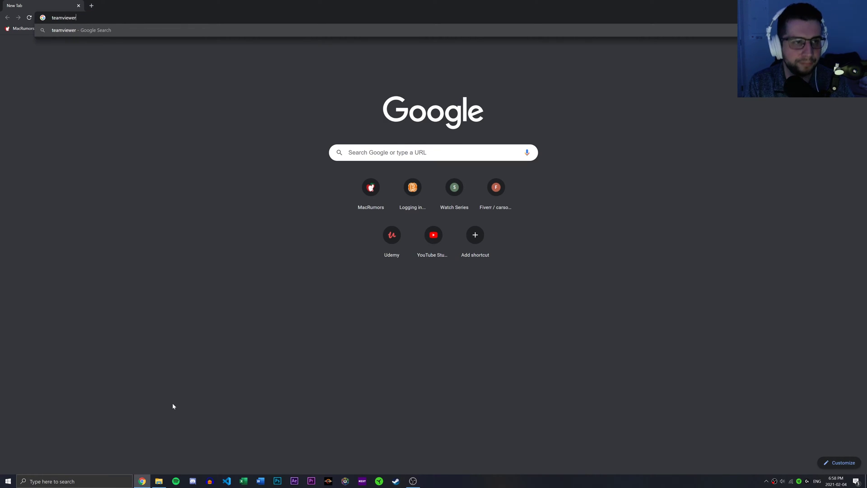
{"action": "key", "text": "Return"}
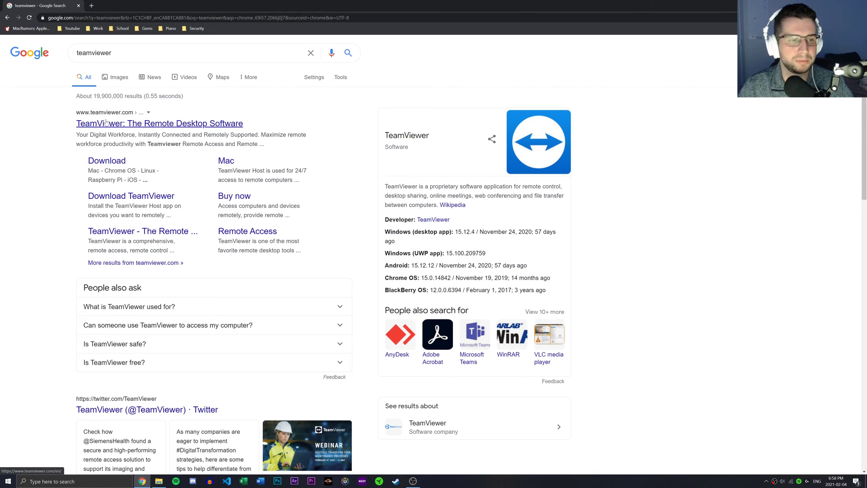
{"action": "left_click", "coordinate": [112, 165]}
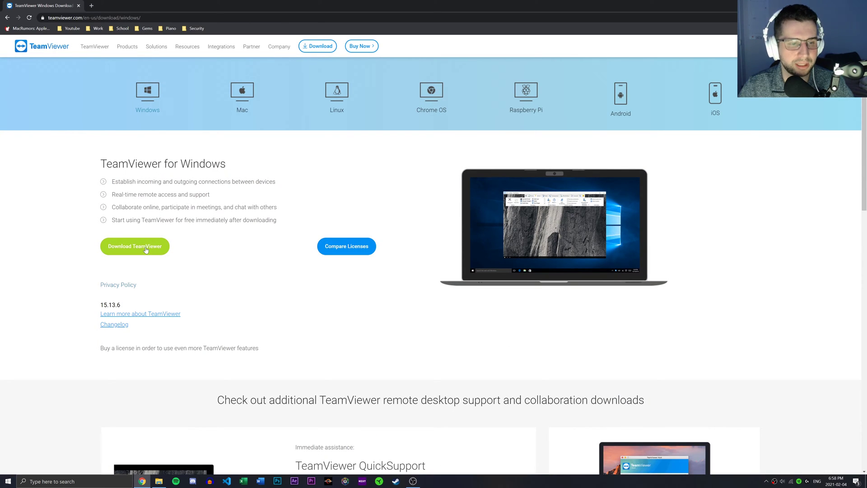
Download TeamViewer for Windows and save TeamViewer_Setup.exe to the Desktop folder
{"action": "left_click", "coordinate": [135, 248]}
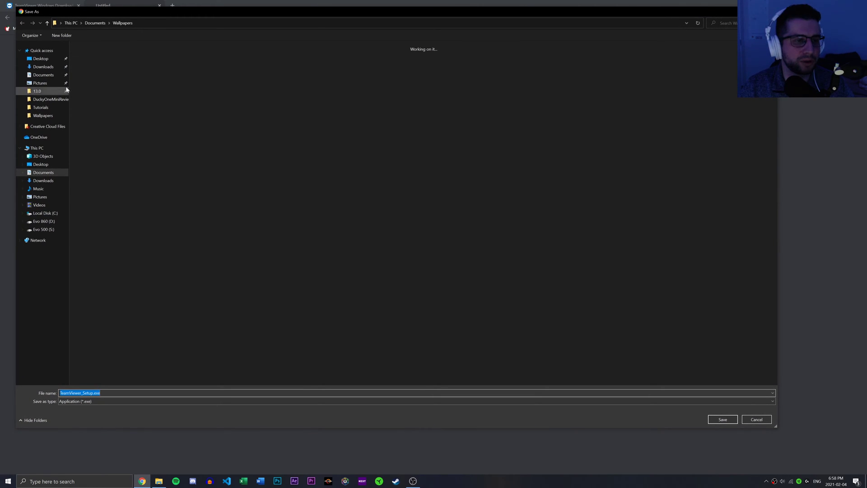
{"action": "left_click", "coordinate": [43, 60]}
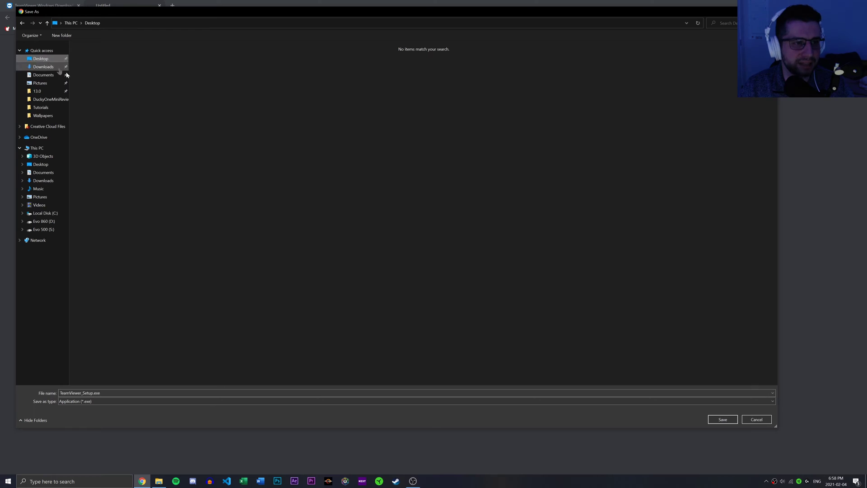
{"action": "left_click", "coordinate": [722, 419]}
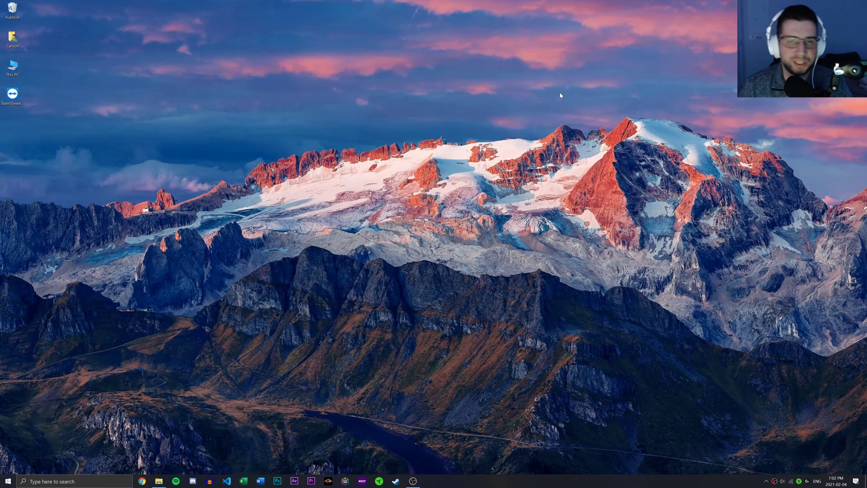
Run the downloaded setup as a default installation with advanced settings shown, and install with the preset advanced options
{"action": "double_click", "coordinate": [13, 96]}
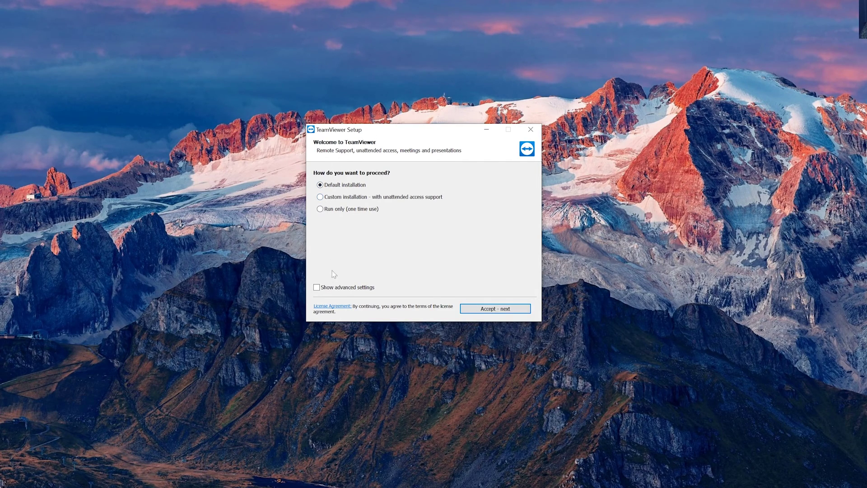
{"action": "left_click", "coordinate": [316, 287]}
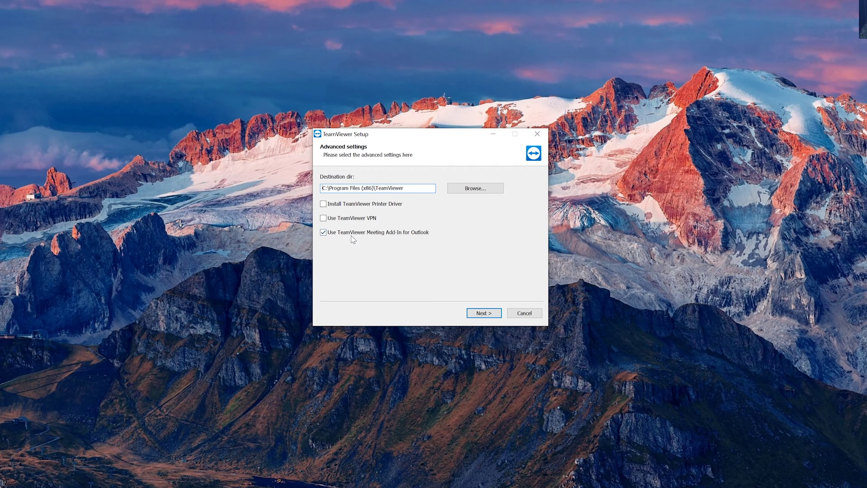
{"action": "left_click", "coordinate": [478, 315]}
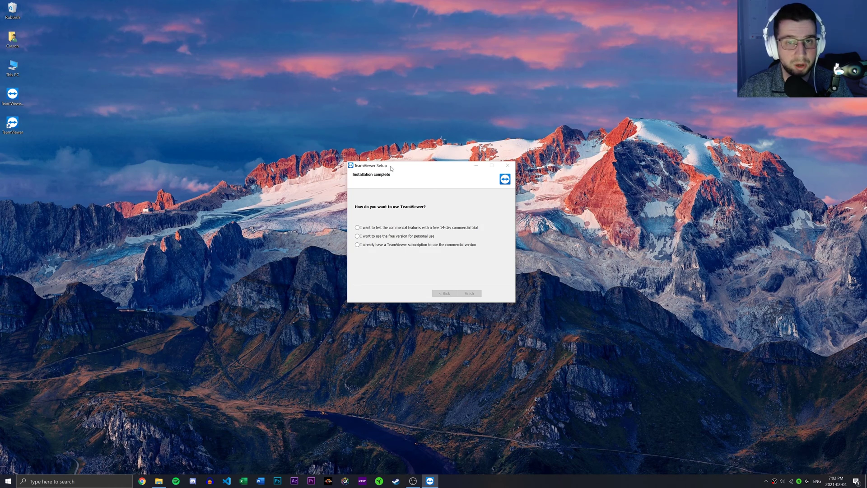
Choose the free version for personal use and finish the TeamViewer setup
{"action": "left_click_drag", "start_coordinate": [391, 168], "coordinate": [382, 169]}
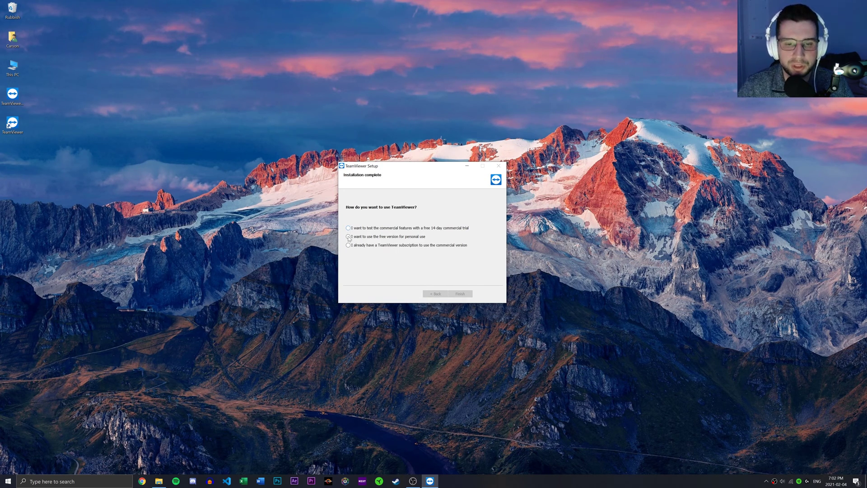
{"action": "left_click", "coordinate": [348, 237]}
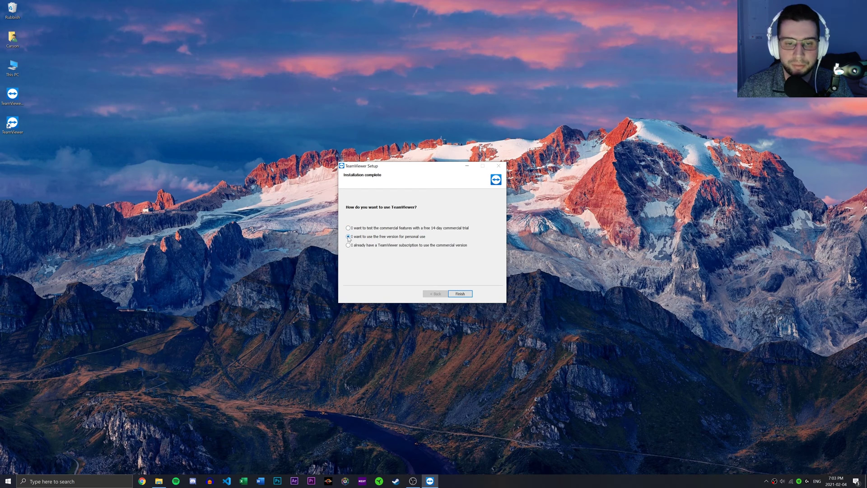
{"action": "left_click", "coordinate": [459, 294]}
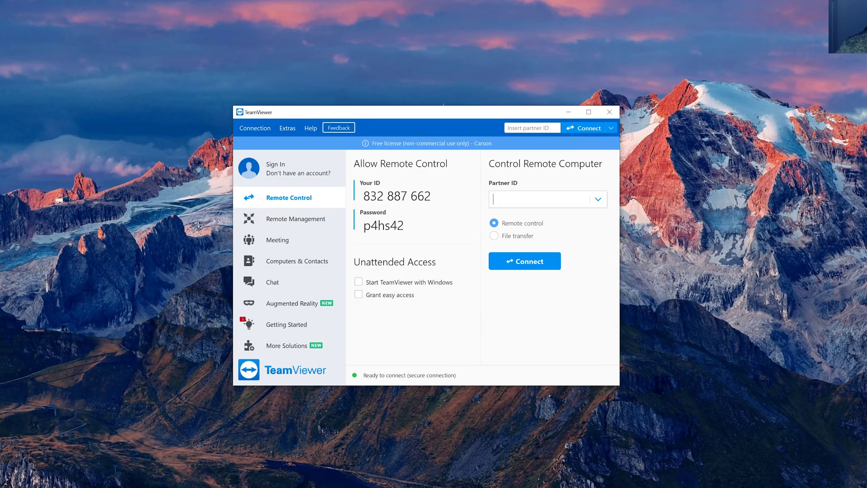
Highlight this computer's own ID and password under Allow Remote Control
{"action": "left_click_drag", "start_coordinate": [432, 207], "coordinate": [380, 207]}
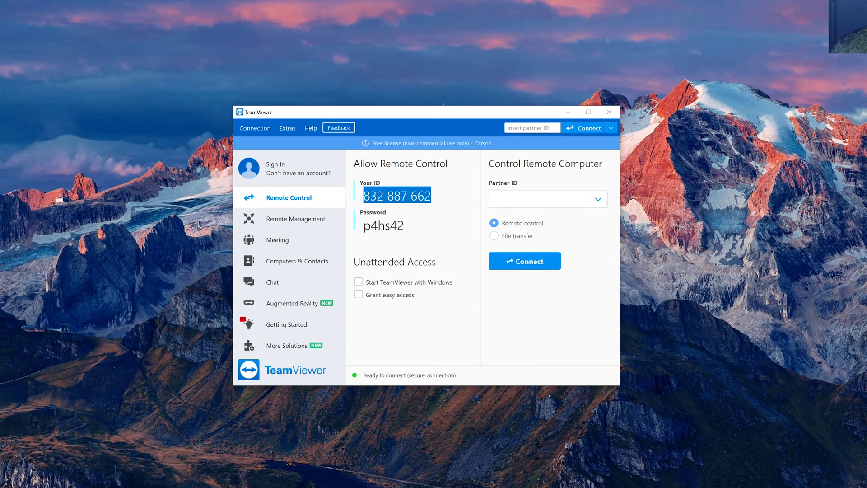
{"action": "left_click_drag", "start_coordinate": [404, 225], "coordinate": [364, 225]}
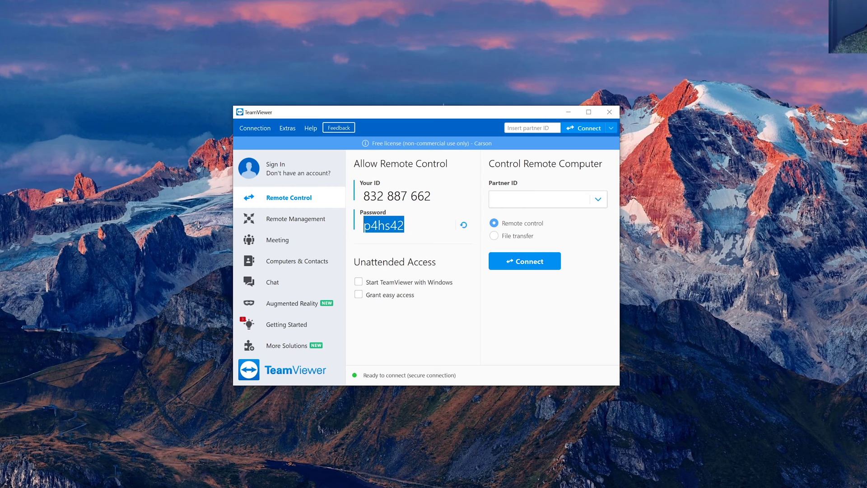
{"action": "double_click", "coordinate": [397, 196]}
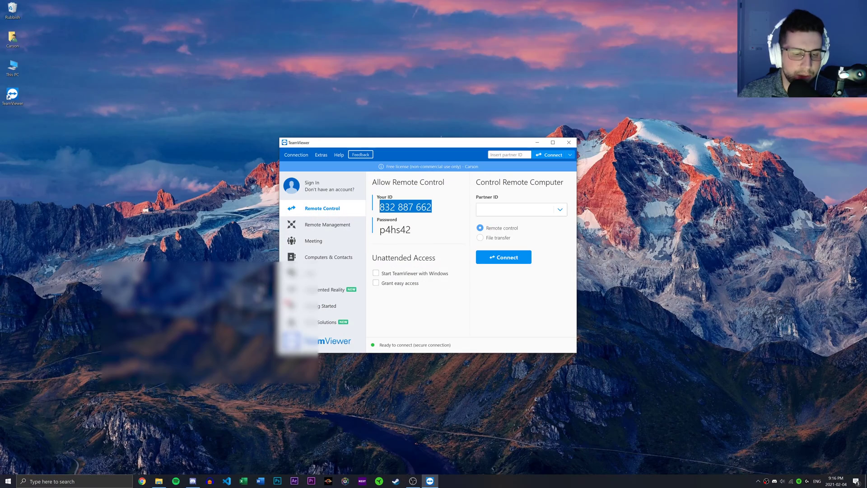
Switch to Discord, start a voice call with the partner in the open direct message, and briefly check the TeamViewer window
{"action": "left_click", "coordinate": [192, 481]}
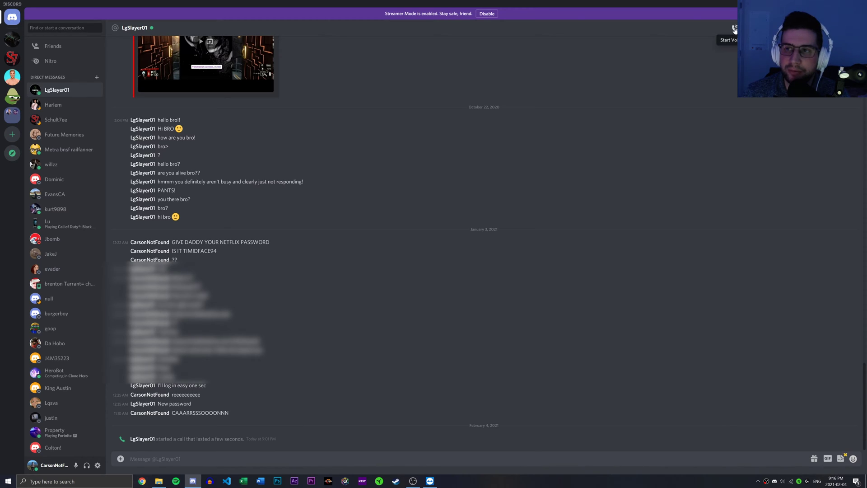
{"action": "left_click", "coordinate": [735, 29]}
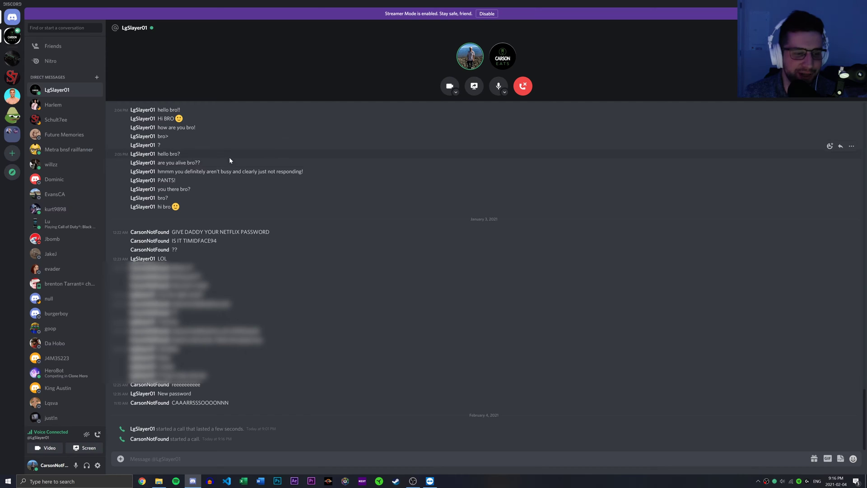
{"action": "left_click", "coordinate": [429, 480]}
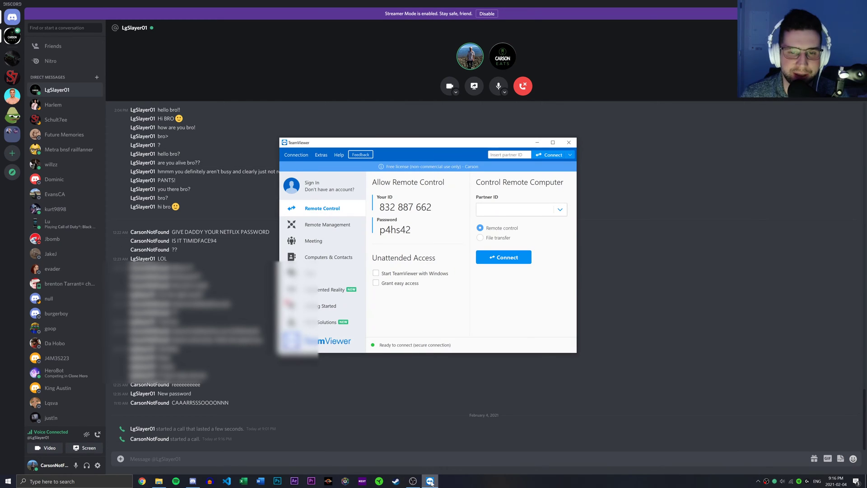
{"action": "left_click", "coordinate": [430, 481]}
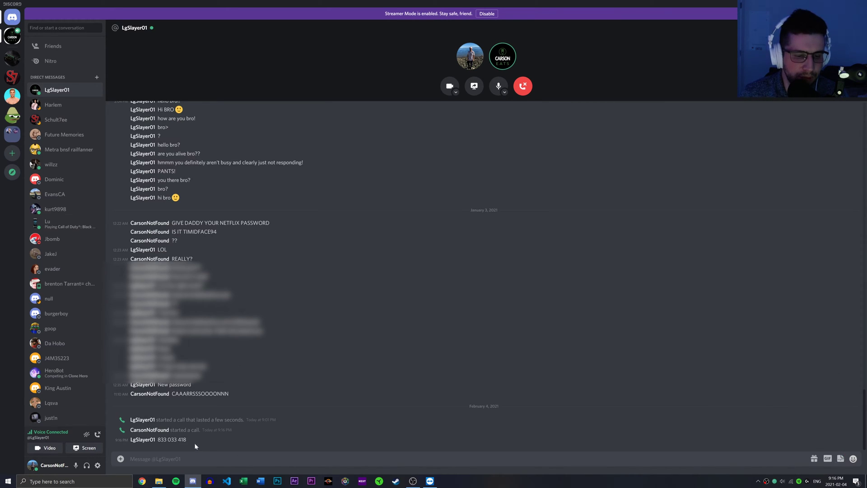
Copy the partner's ID from the Discord chat, paste it as the Partner ID in TeamViewer and connect with remote control
{"action": "left_click_drag", "start_coordinate": [189, 440], "coordinate": [157, 439]}
{"action": "key", "text": "ctrl+c"}
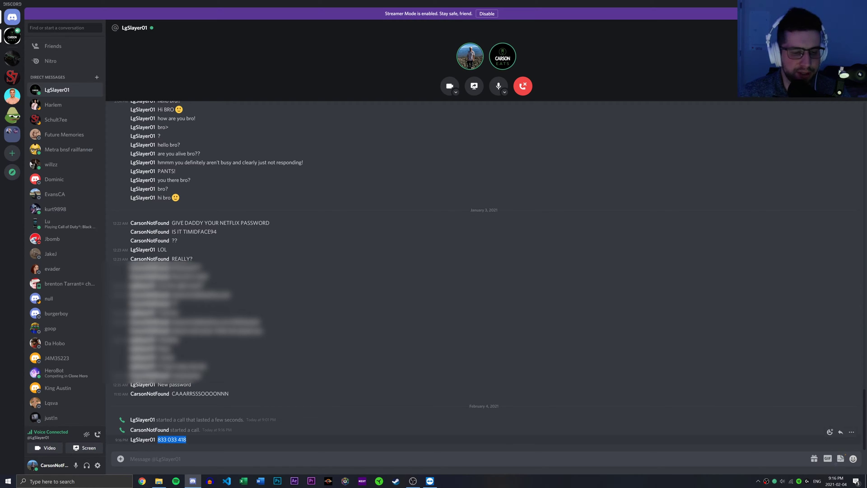
{"action": "left_click", "coordinate": [429, 480]}
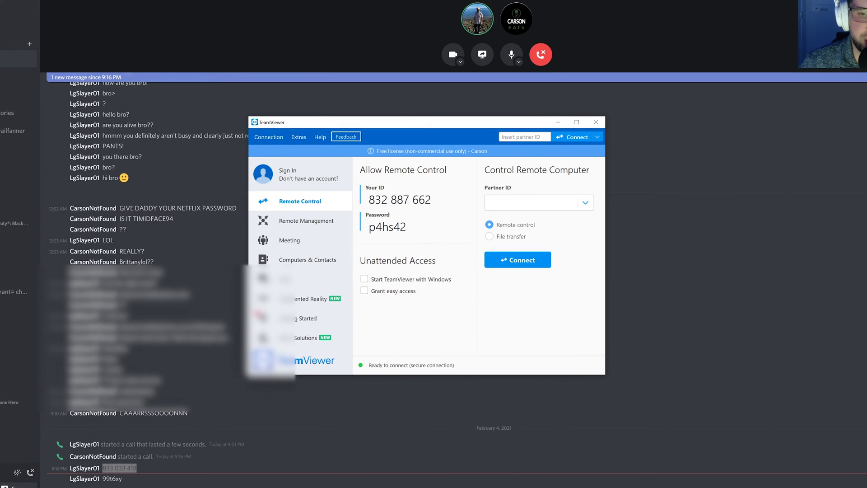
{"action": "key", "text": "ctrl+v"}
{"action": "left_click", "coordinate": [520, 264]}
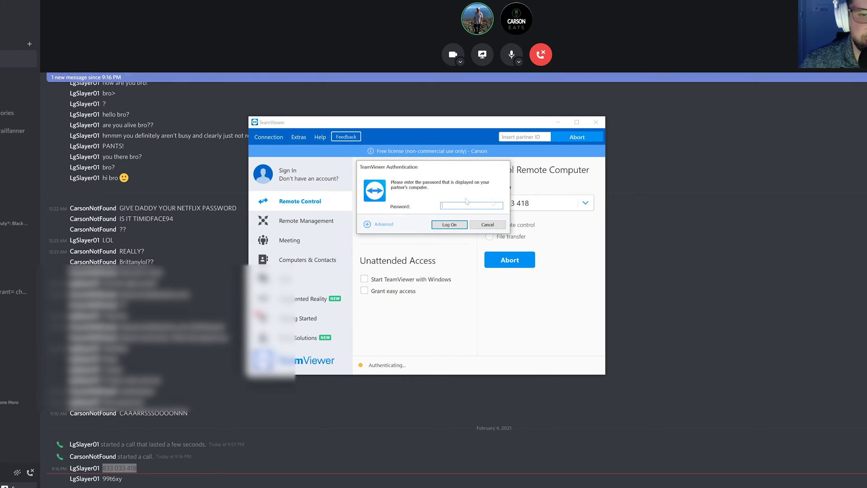
Copy the partner's password from the Discord chat, paste it into the TeamViewer Authentication password field and log on
{"action": "left_click", "coordinate": [129, 482]}
{"action": "left_click_drag", "start_coordinate": [129, 481], "coordinate": [101, 481]}
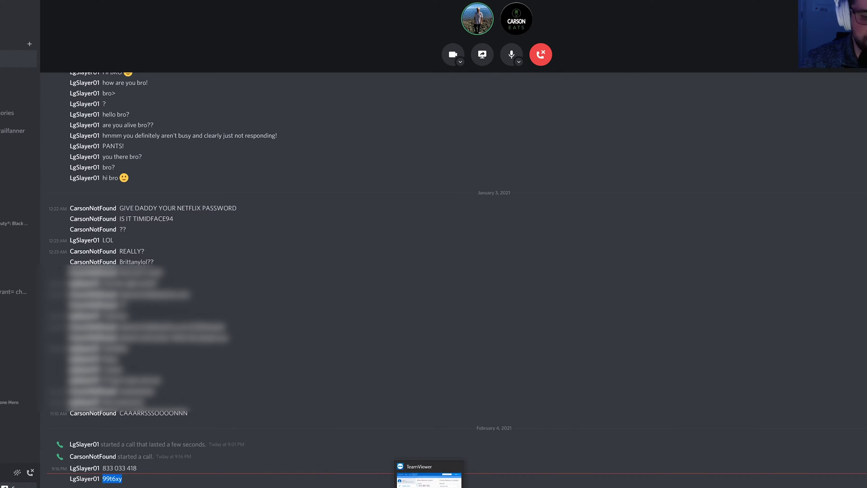
{"action": "left_click", "coordinate": [428, 479]}
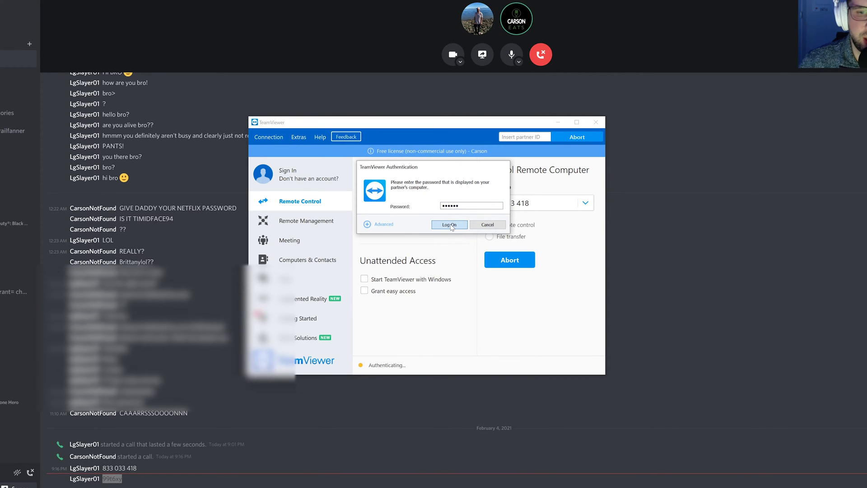
{"action": "left_click", "coordinate": [449, 225]}
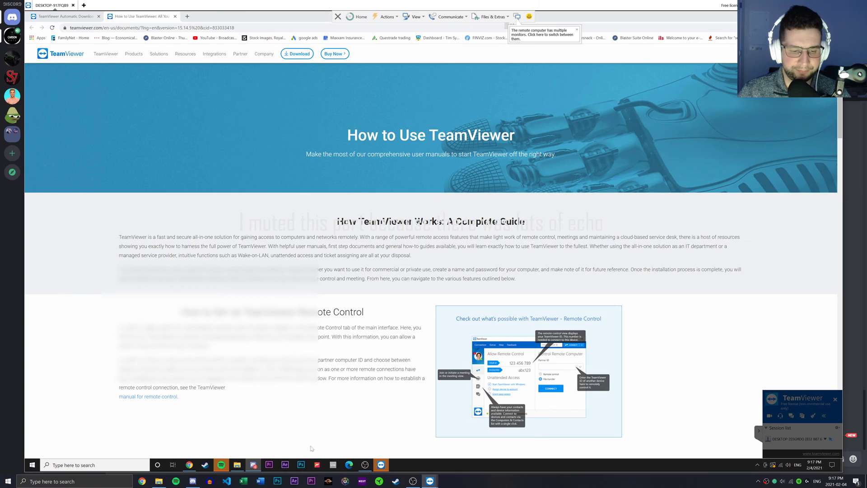
Switch to Discord, leave the voice call with the partner and return to the TeamViewer remote session
{"action": "left_click", "coordinate": [193, 480]}
{"action": "left_click", "coordinate": [525, 84]}
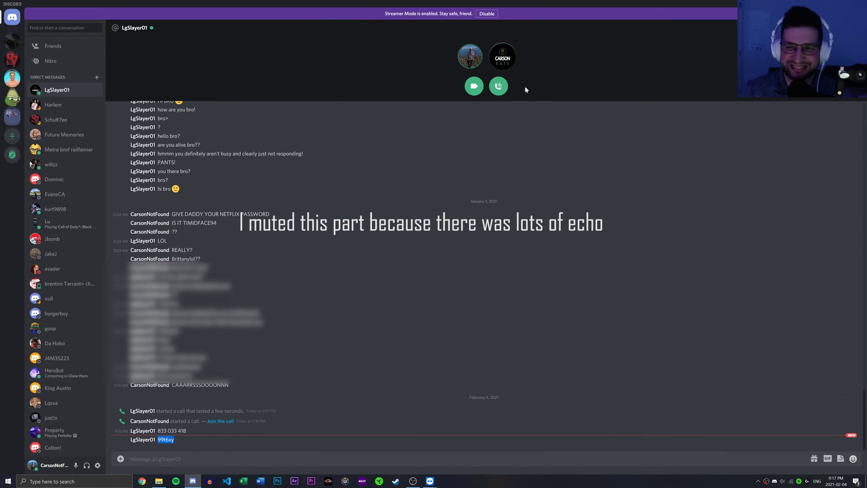
{"action": "key", "text": "alt+Tab"}
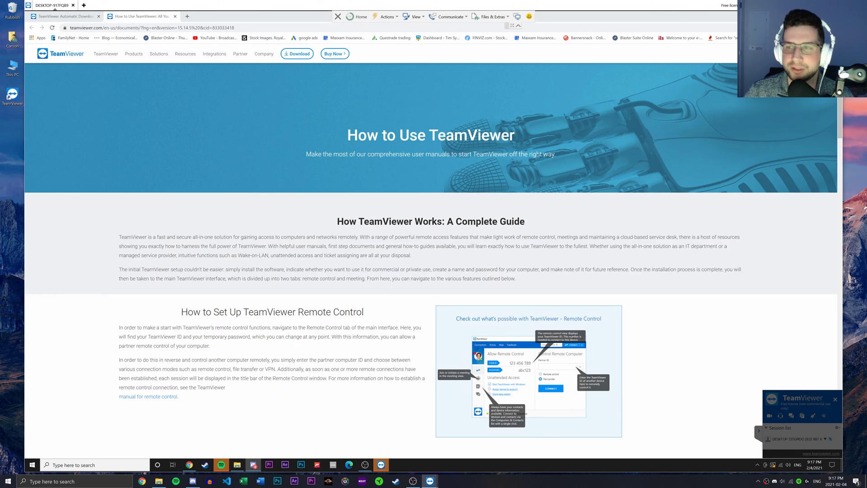
Show the remote computer's desktop, box-select a group of its desktop icons and clear the selection
{"action": "key", "text": "super+d"}
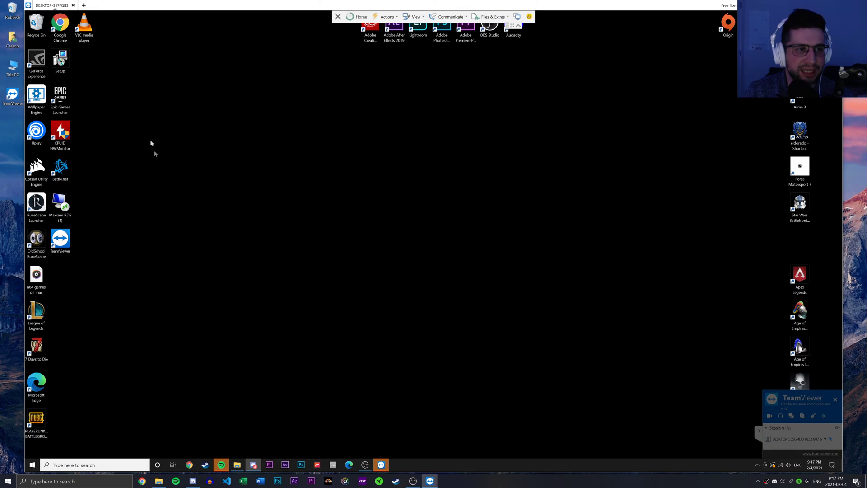
{"action": "left_click_drag", "start_coordinate": [135, 260], "coordinate": [25, 49]}
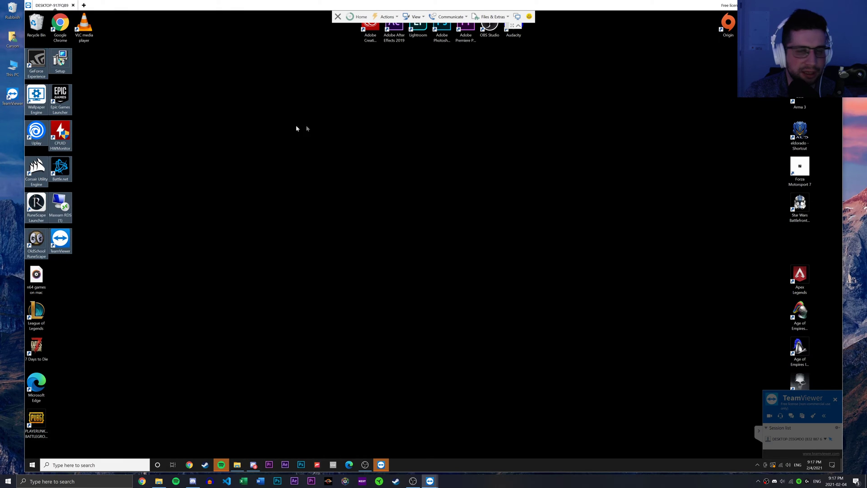
{"action": "left_click", "coordinate": [371, 104]}
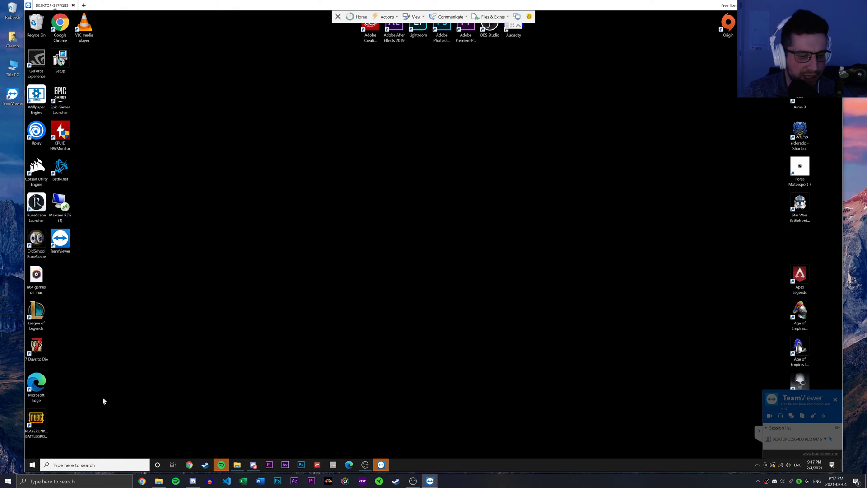
Search for "file explorer" on the remote computer, open File Explorer and move its window nearer the middle of the remote desktop
{"action": "left_click", "coordinate": [117, 462]}
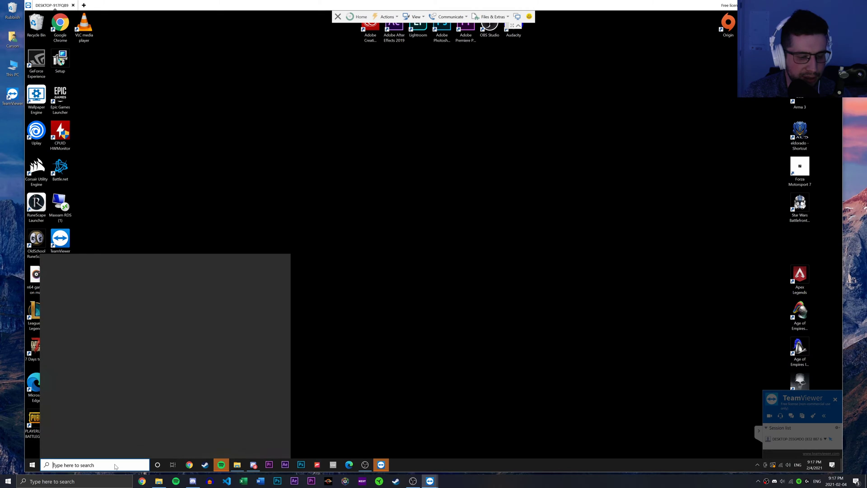
{"action": "type", "text": "file explorer"}
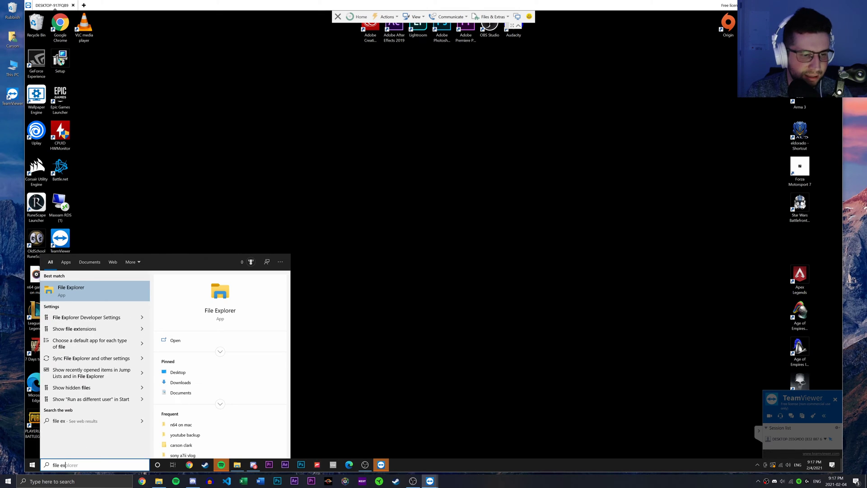
{"action": "key", "text": "Return"}
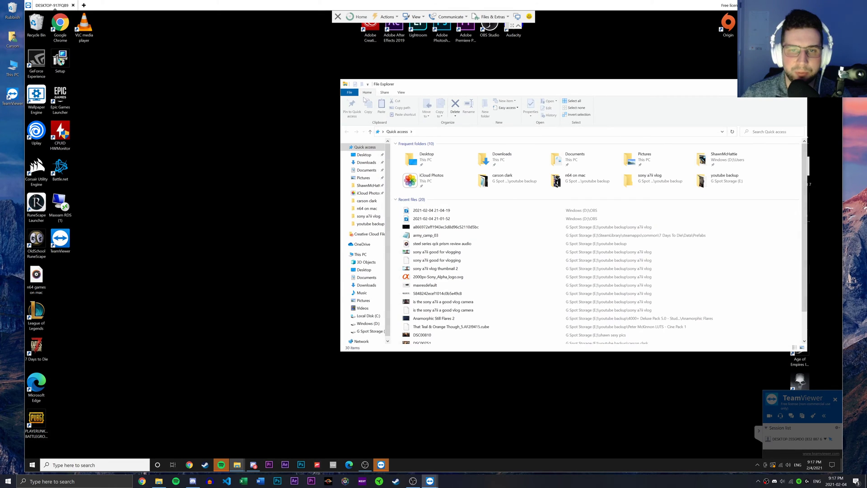
{"action": "left_click_drag", "start_coordinate": [416, 90], "coordinate": [305, 105]}
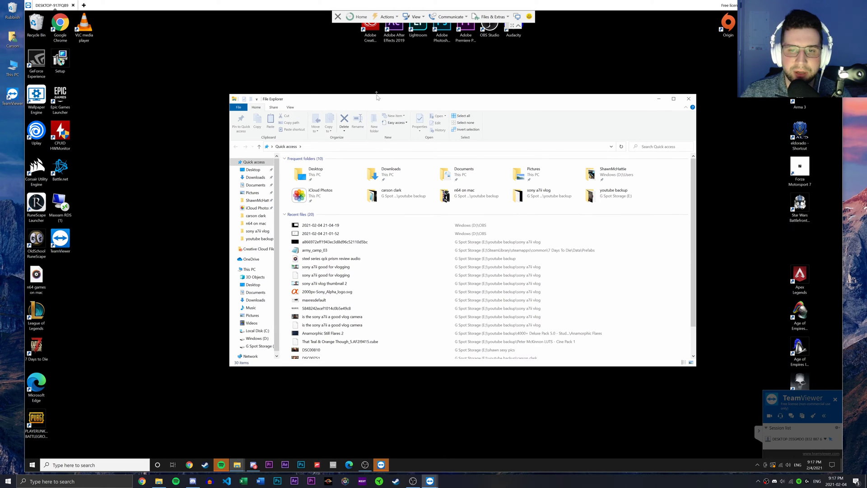
End the remote control session and close the TeamViewer main window
{"action": "left_click_drag", "start_coordinate": [364, 100], "coordinate": [345, 105]}
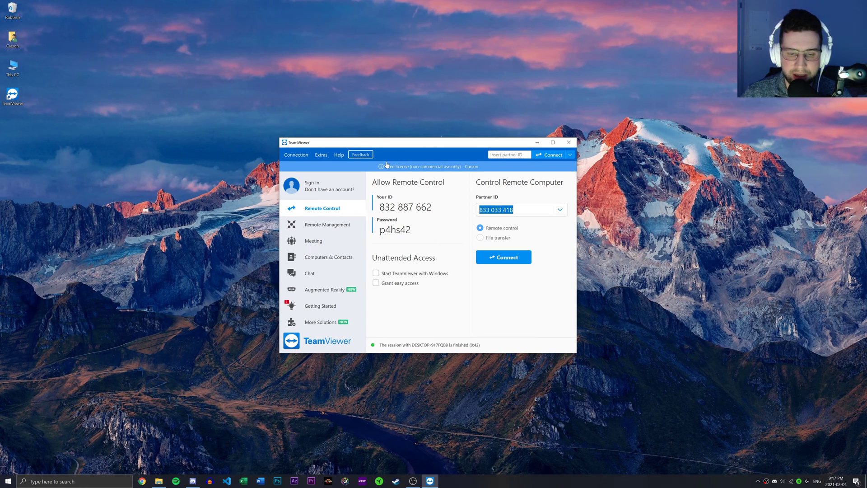
{"action": "left_click_drag", "start_coordinate": [383, 146], "coordinate": [382, 147]}
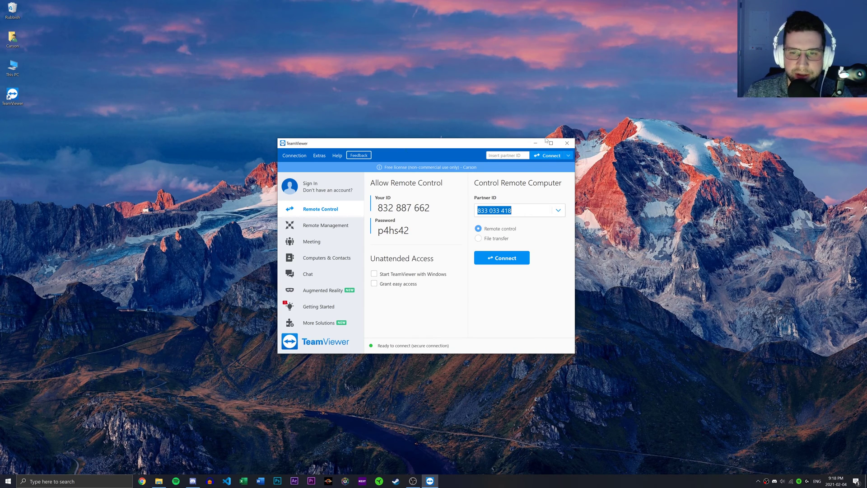
{"action": "left_click", "coordinate": [566, 143]}
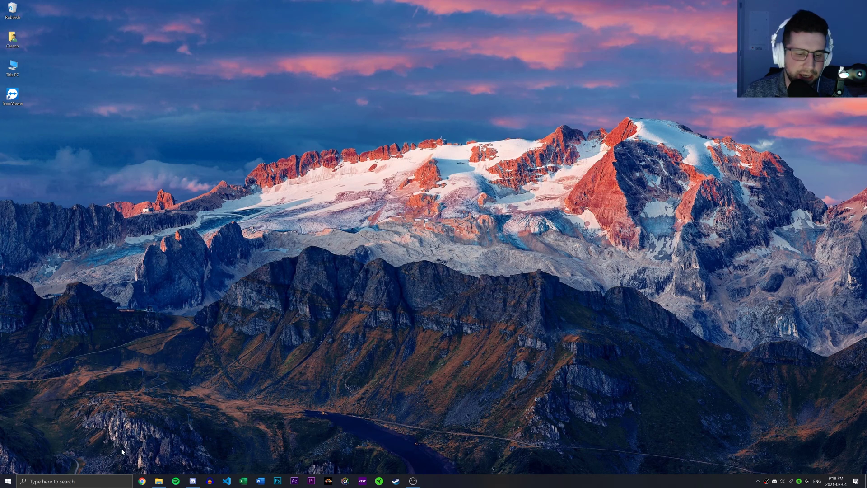
Search Windows for "conto" and open Control Panel
{"action": "left_click", "coordinate": [113, 481]}
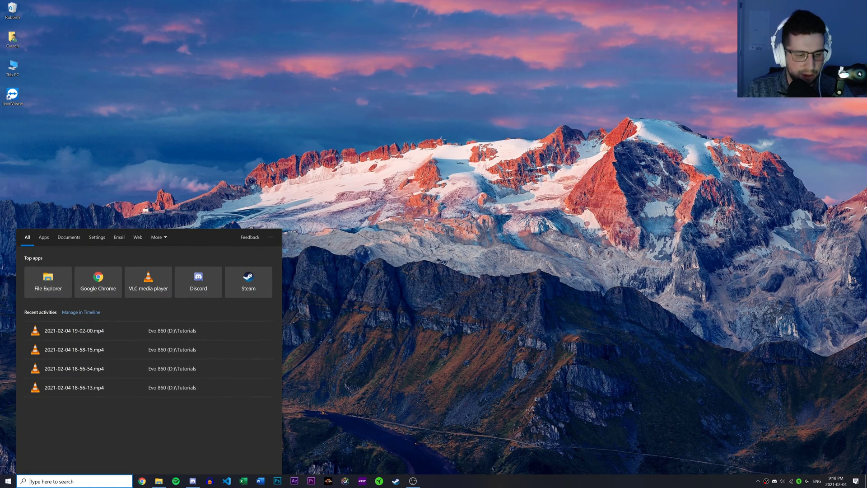
{"action": "key", "text": "super"}
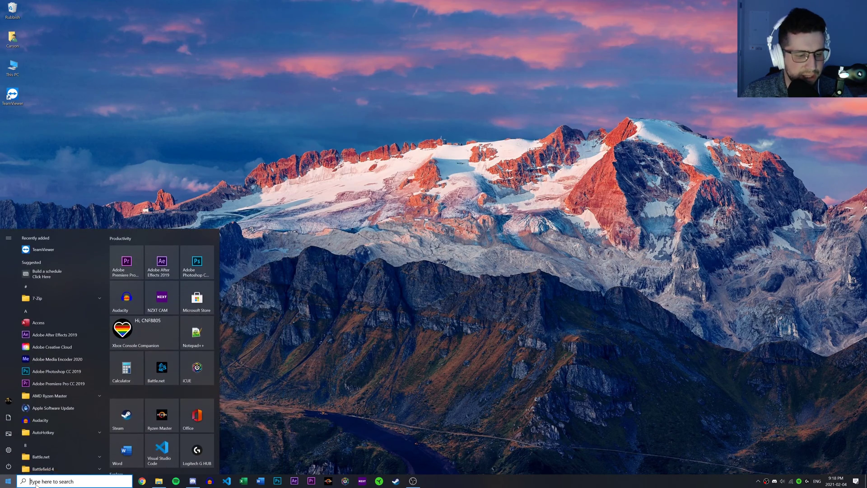
{"action": "type", "text": "conto"}
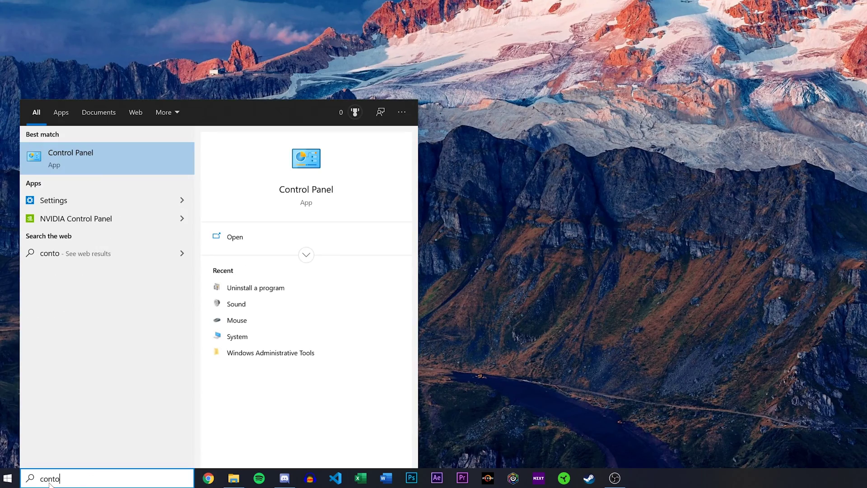
{"action": "key", "text": "Return"}
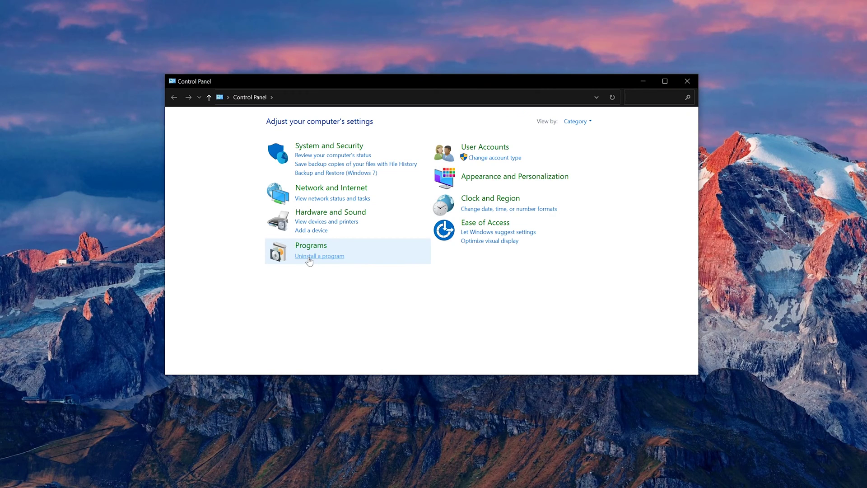
Try the Large icons and Small icons views in Control Panel and return it to the Category view
{"action": "left_click", "coordinate": [572, 122]}
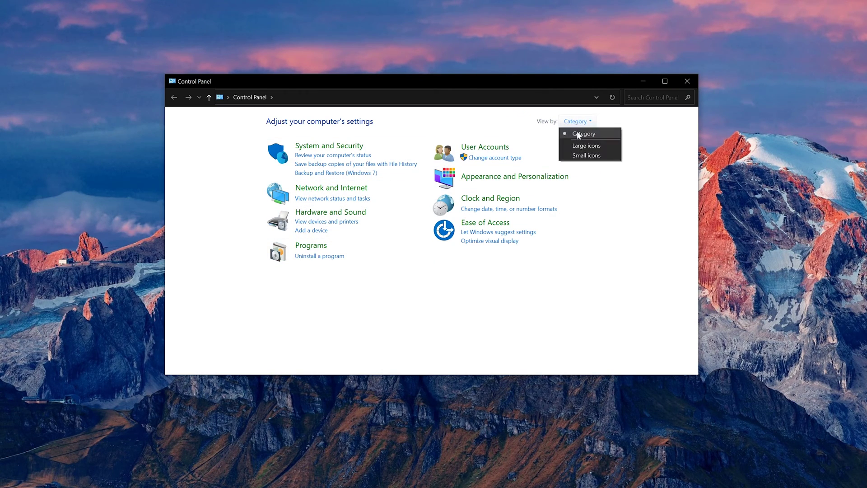
{"action": "left_click", "coordinate": [585, 145]}
{"action": "left_click", "coordinate": [639, 121]}
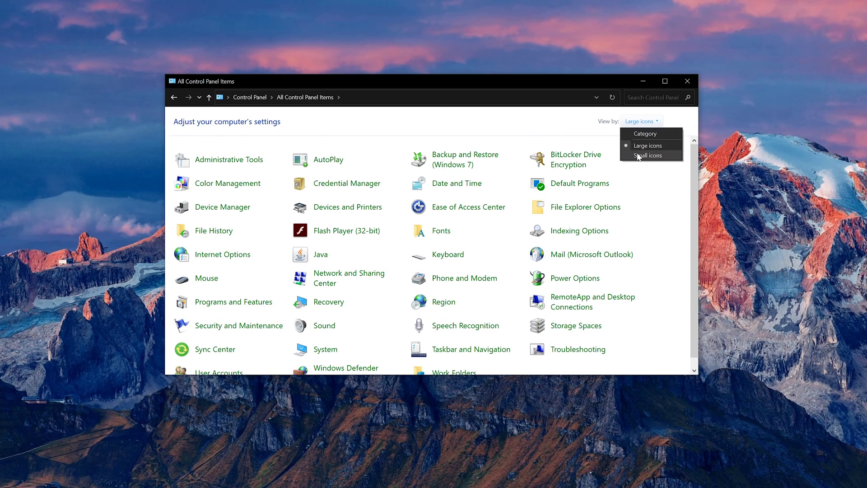
{"action": "left_click", "coordinate": [638, 156]}
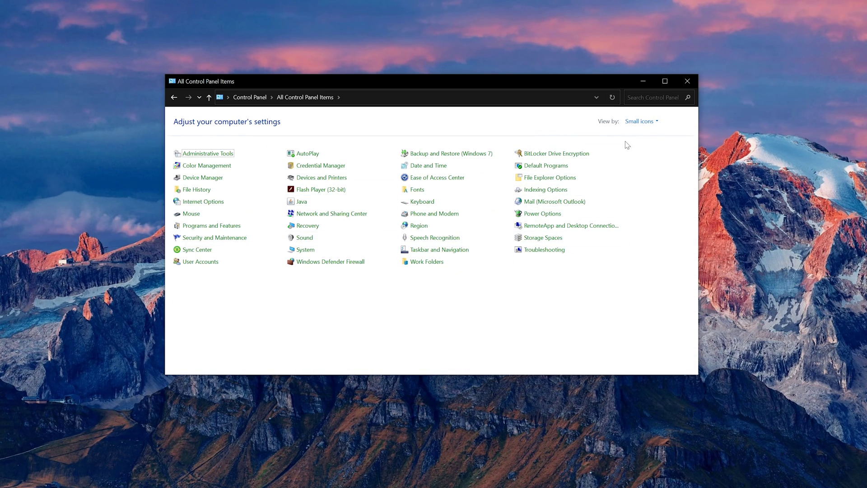
{"action": "left_click", "coordinate": [639, 121]}
{"action": "left_click", "coordinate": [646, 134]}
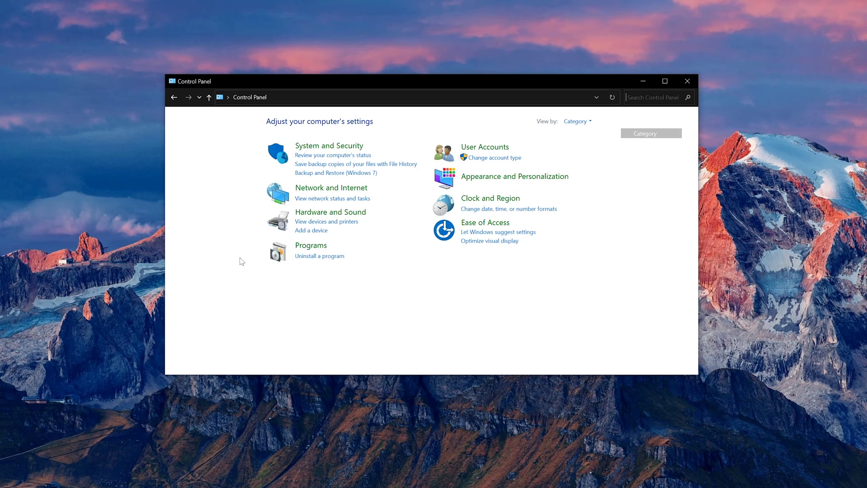
Uninstall TeamViewer from the installed programs list with Remove settings enabled and close the finished uninstaller
{"action": "left_click", "coordinate": [322, 256]}
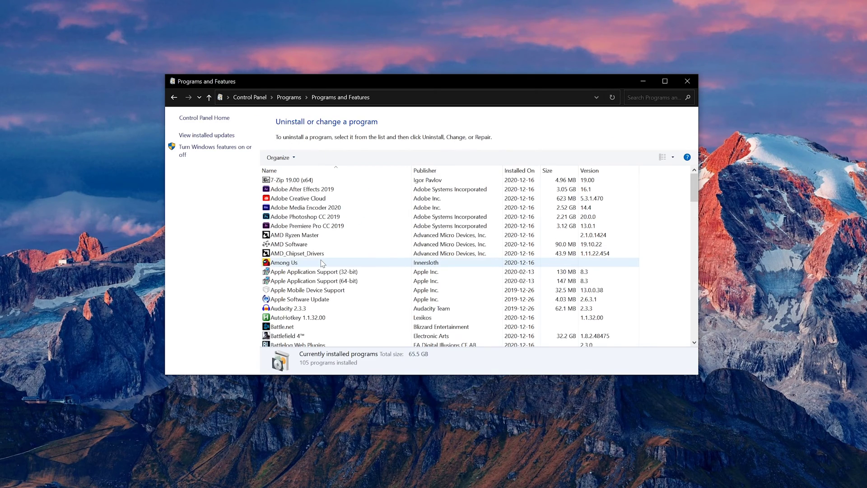
{"action": "scroll", "coordinate": [325, 266], "scroll_direction": "down", "scroll_amount": 12}
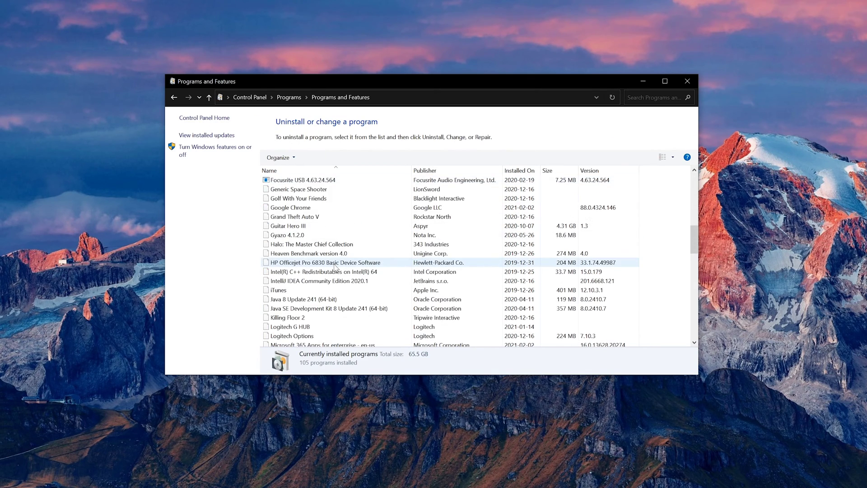
{"action": "scroll", "coordinate": [335, 267], "scroll_direction": "down", "scroll_amount": 20}
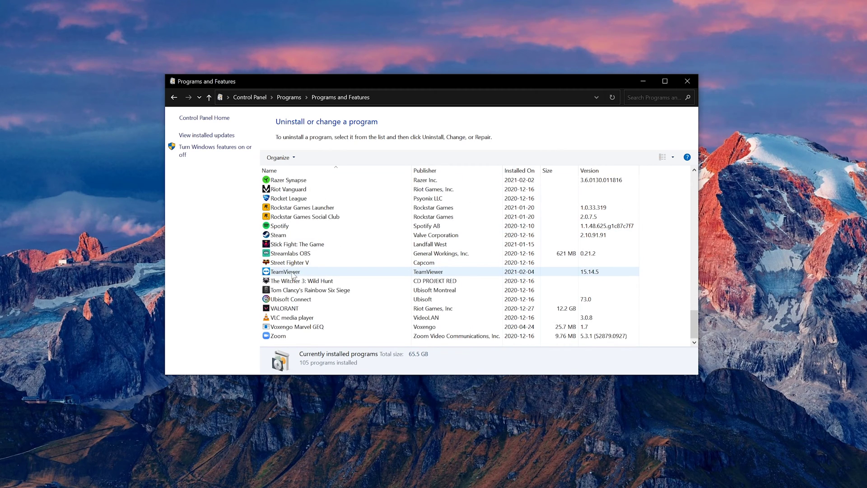
{"action": "right_click", "coordinate": [297, 272]}
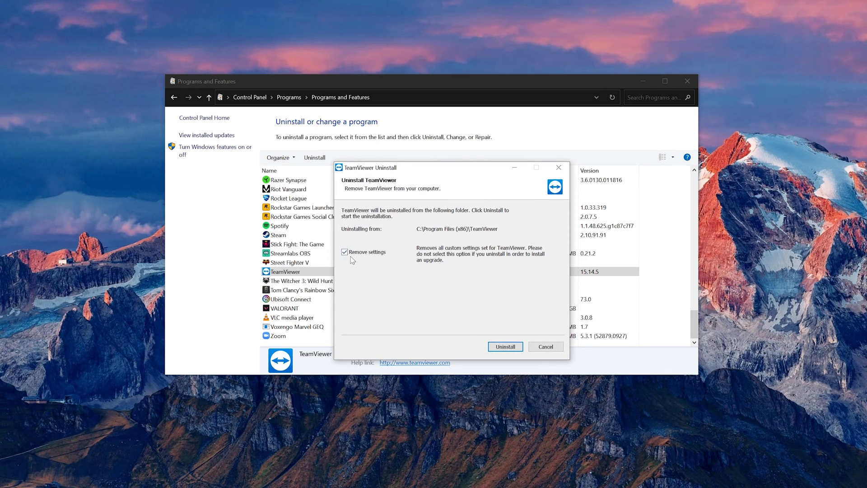
{"action": "left_click", "coordinate": [507, 347]}
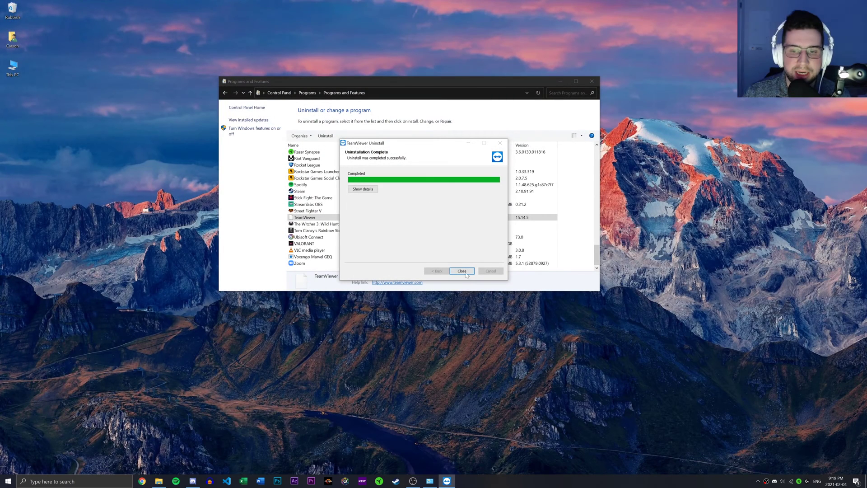
{"action": "left_click", "coordinate": [465, 272]}
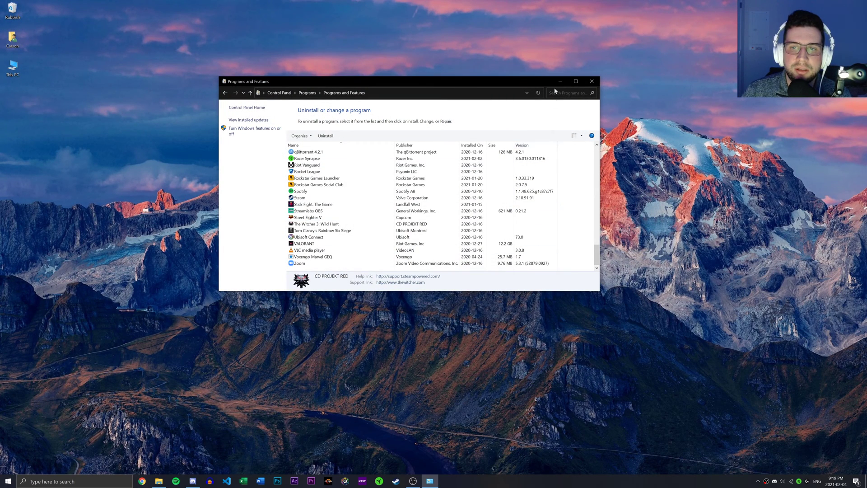